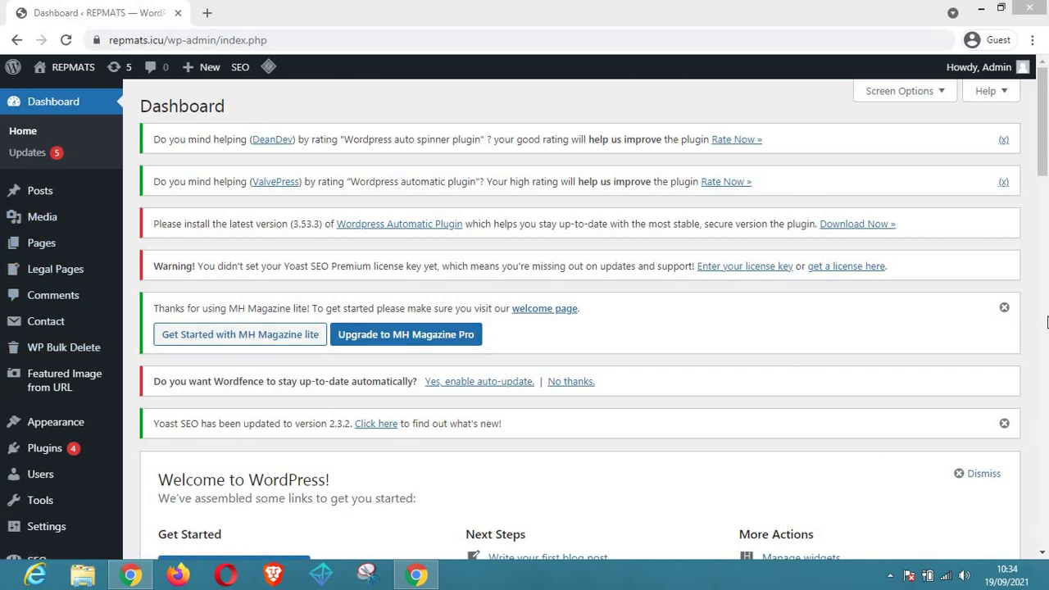
Look through the dashboard's notices, welcome links and widgets, including the list of needed updates
{"action": "left_click_drag", "start_coordinate": [1046, 121], "coordinate": [288, 74]}
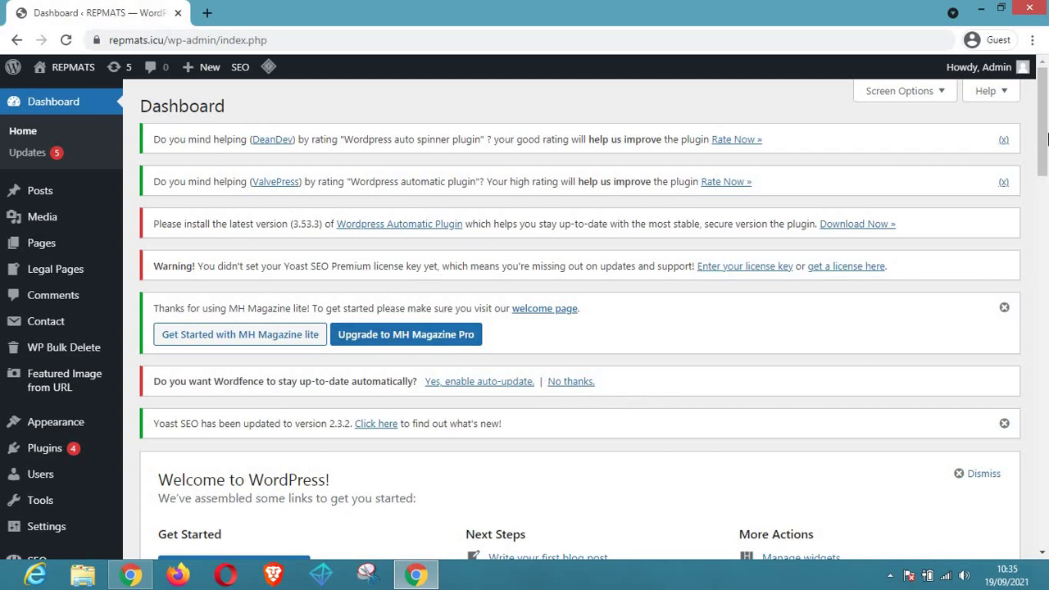
{"action": "scroll", "coordinate": [1046, 139], "scroll_direction": "down", "scroll_amount": 5}
{"action": "scroll", "coordinate": [502, 336], "scroll_direction": "down", "scroll_amount": 1}
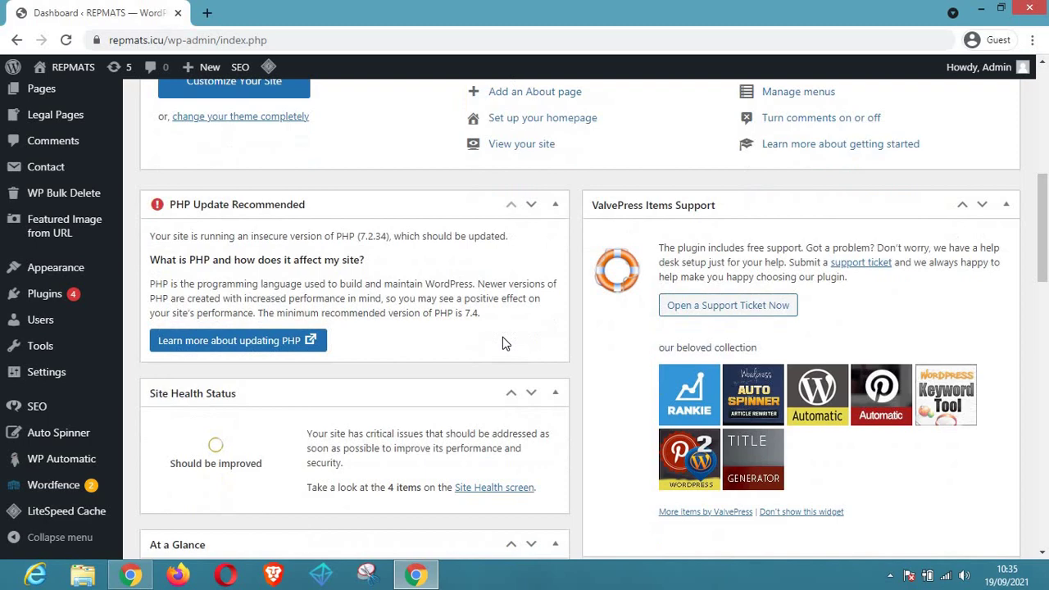
{"action": "scroll", "coordinate": [500, 340], "scroll_direction": "down", "scroll_amount": 5}
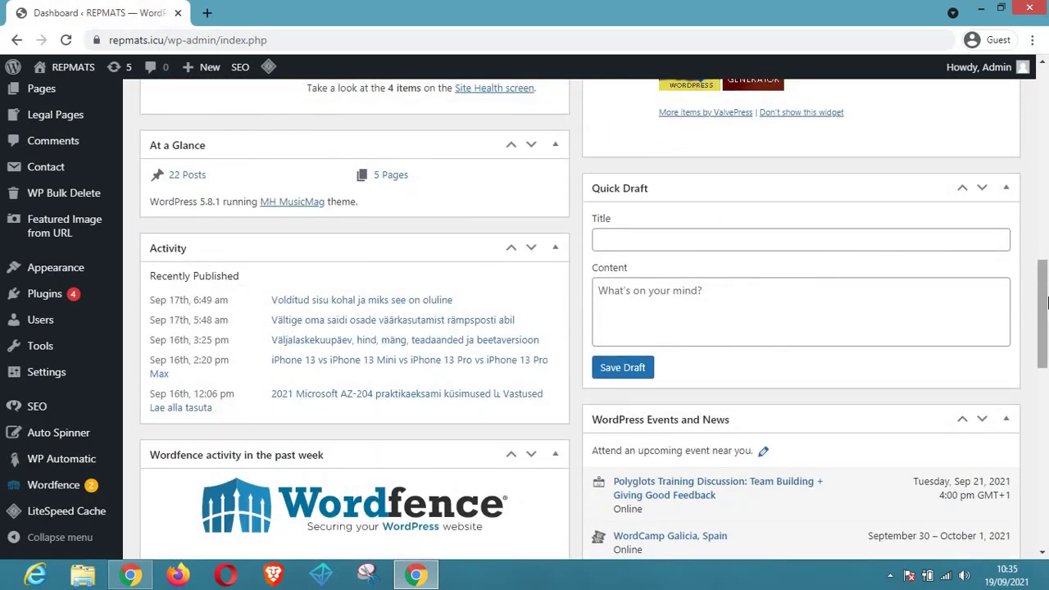
{"action": "scroll", "coordinate": [1047, 303], "scroll_direction": "down", "scroll_amount": 9}
{"action": "scroll", "coordinate": [1046, 391], "scroll_direction": "up", "scroll_amount": 2}
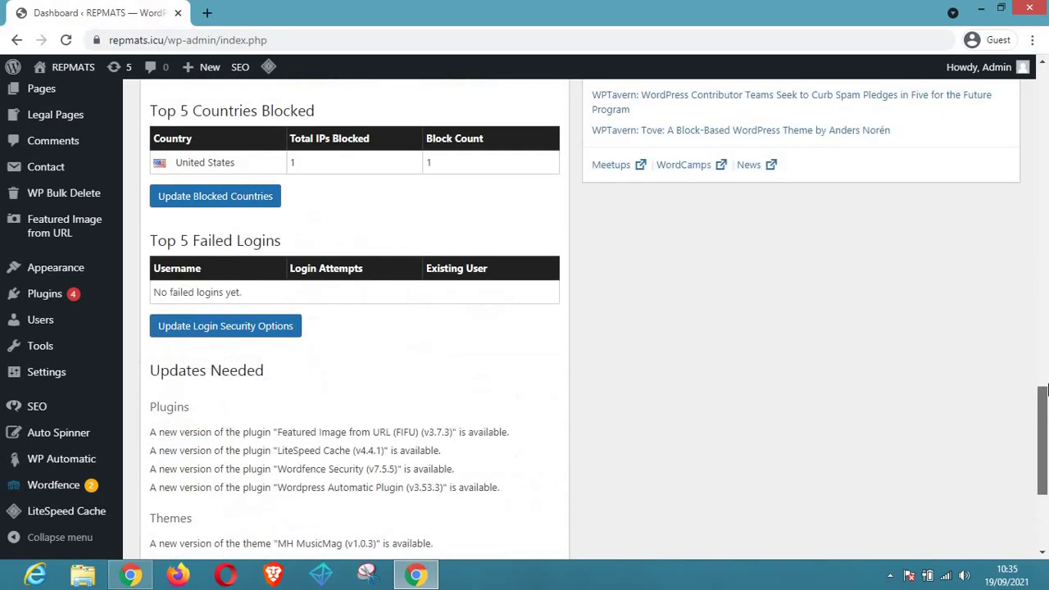
{"action": "scroll", "coordinate": [1046, 391], "scroll_direction": "up", "scroll_amount": 15}
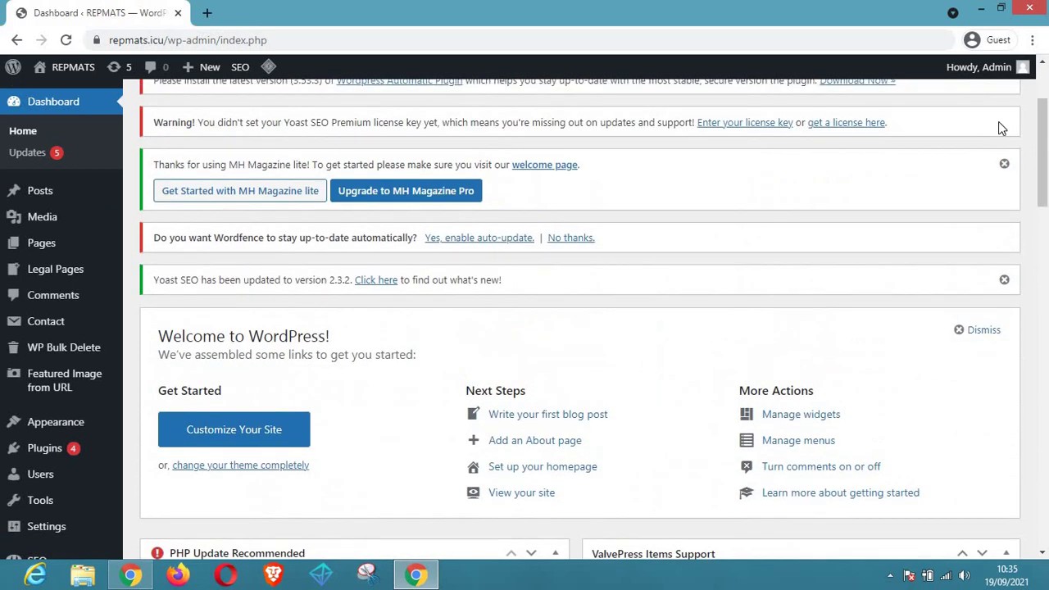
{"action": "scroll", "coordinate": [1042, 147], "scroll_direction": "up", "scroll_amount": 2}
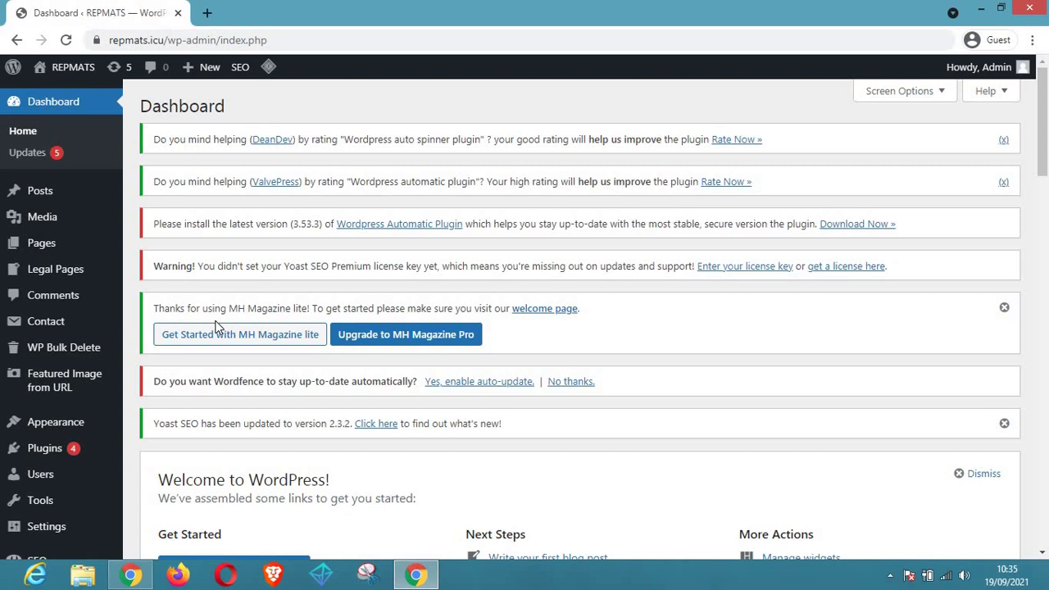
Open the WordPress Updates page and examine the core version and the plugins with new versions available
{"action": "left_click", "coordinate": [33, 160]}
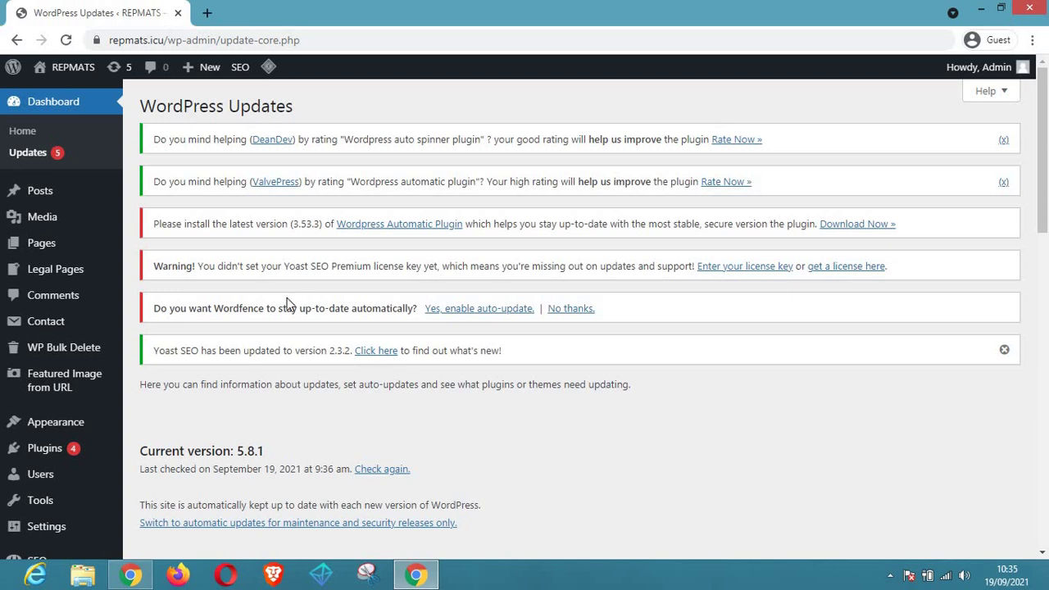
{"action": "scroll", "coordinate": [613, 351], "scroll_direction": "down", "scroll_amount": 3}
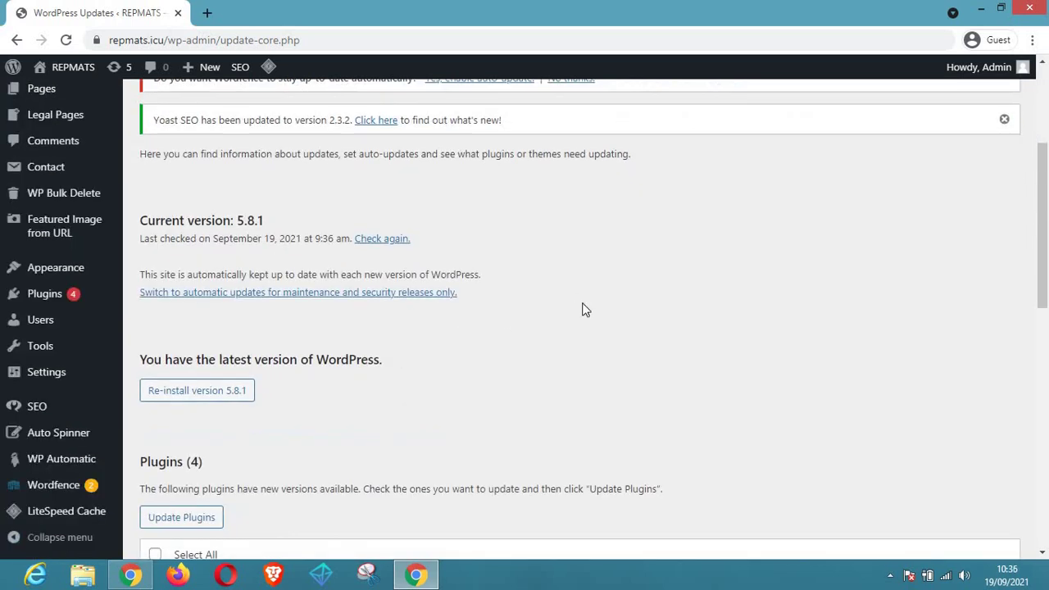
{"action": "scroll", "coordinate": [502, 332], "scroll_direction": "down", "scroll_amount": 2}
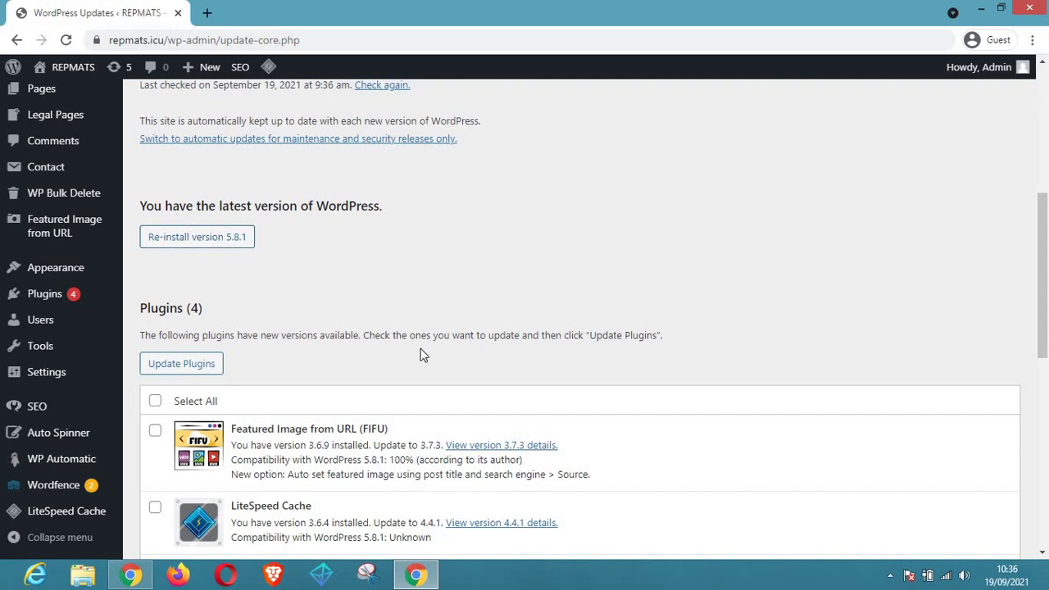
{"action": "scroll", "coordinate": [199, 257], "scroll_direction": "down", "scroll_amount": 2}
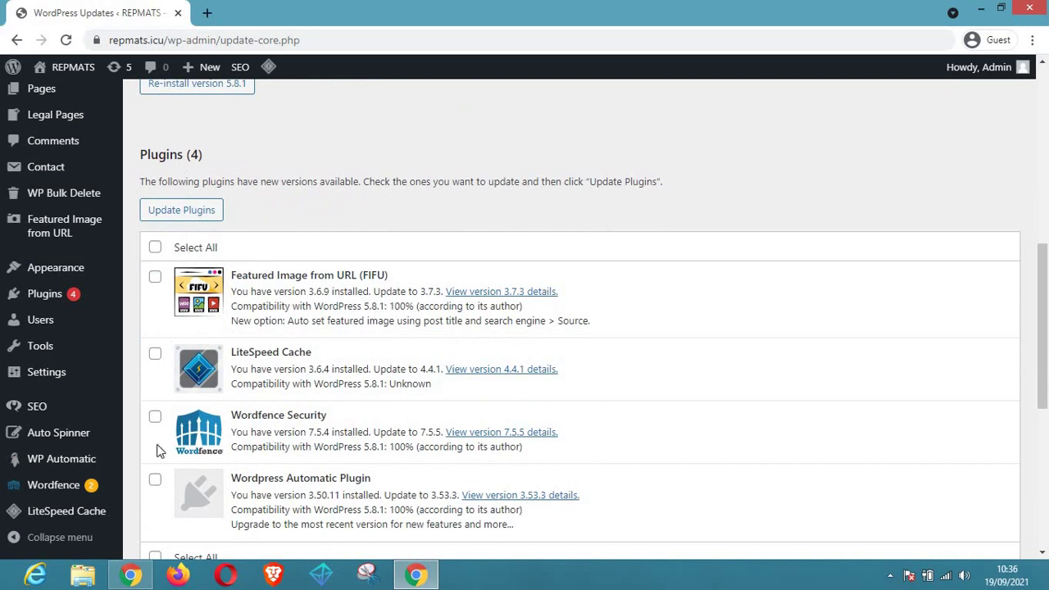
{"action": "scroll", "coordinate": [187, 396], "scroll_direction": "down", "scroll_amount": 1}
{"action": "scroll", "coordinate": [187, 395], "scroll_direction": "down", "scroll_amount": 1}
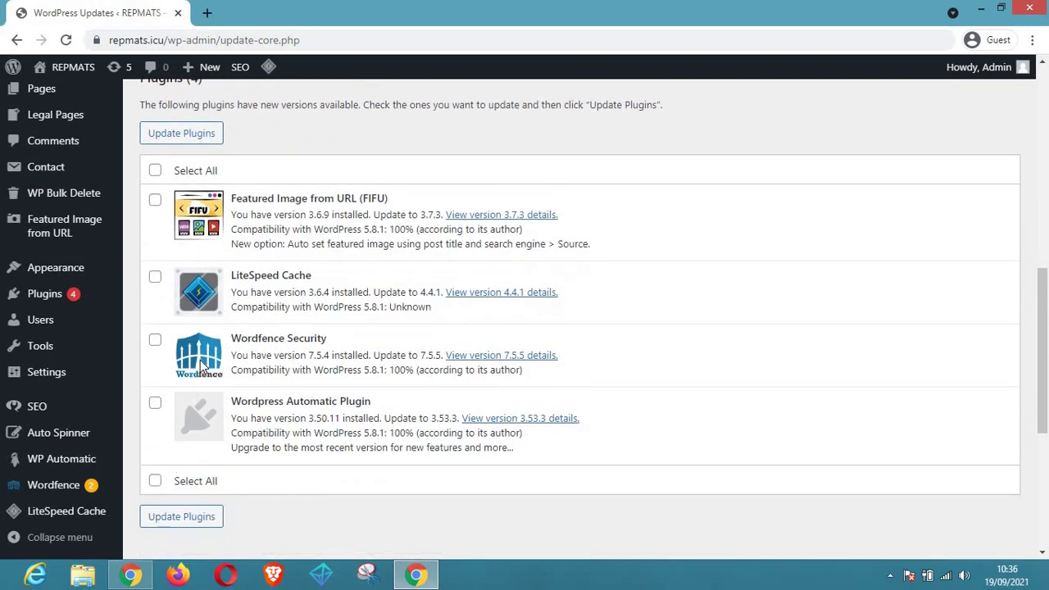
{"action": "scroll", "coordinate": [271, 313], "scroll_direction": "up", "scroll_amount": 5}
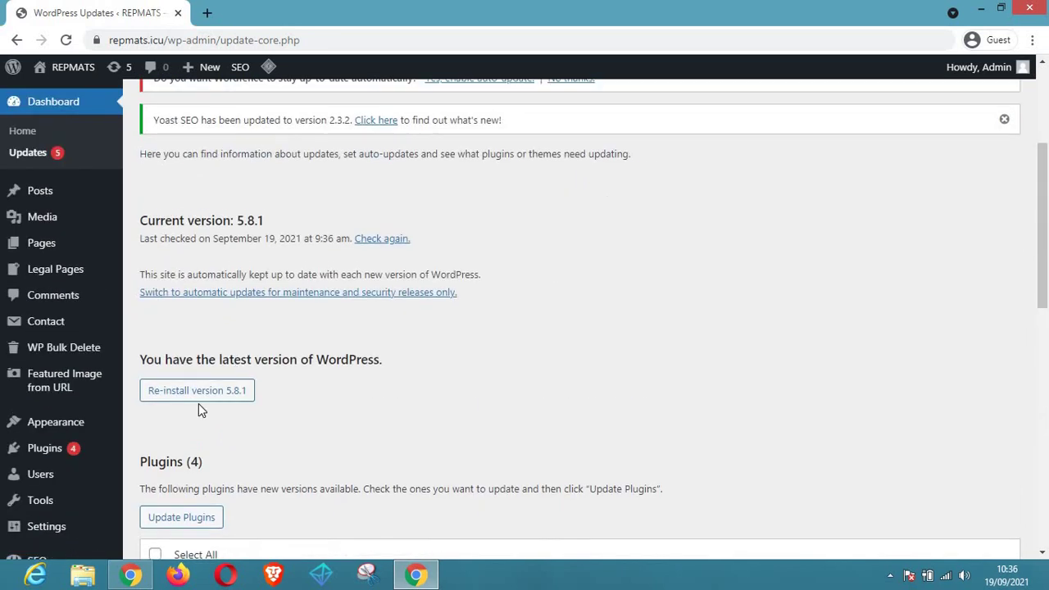
{"action": "scroll", "coordinate": [198, 338], "scroll_direction": "up", "scroll_amount": 3}
{"action": "scroll", "coordinate": [198, 338], "scroll_direction": "down", "scroll_amount": 7}
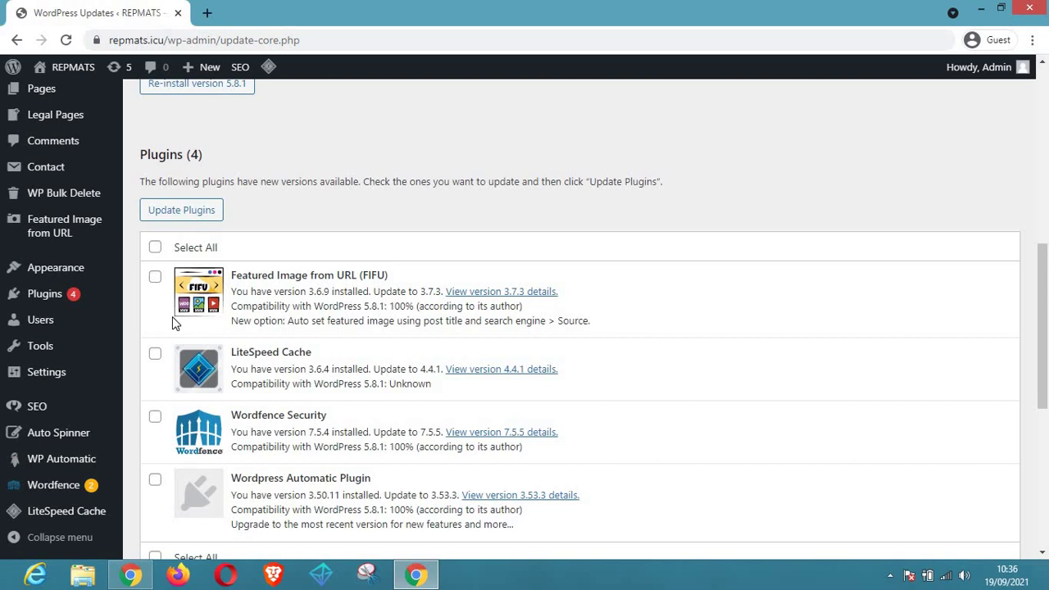
{"action": "scroll", "coordinate": [459, 399], "scroll_direction": "down", "scroll_amount": 1}
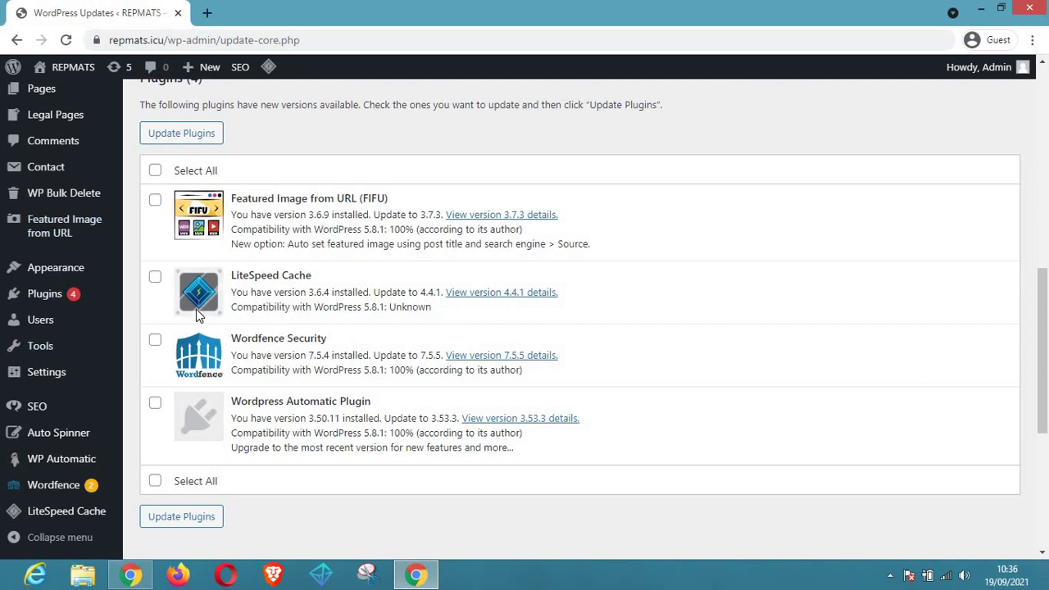
{"action": "scroll", "coordinate": [158, 267], "scroll_direction": "up", "scroll_amount": 1}
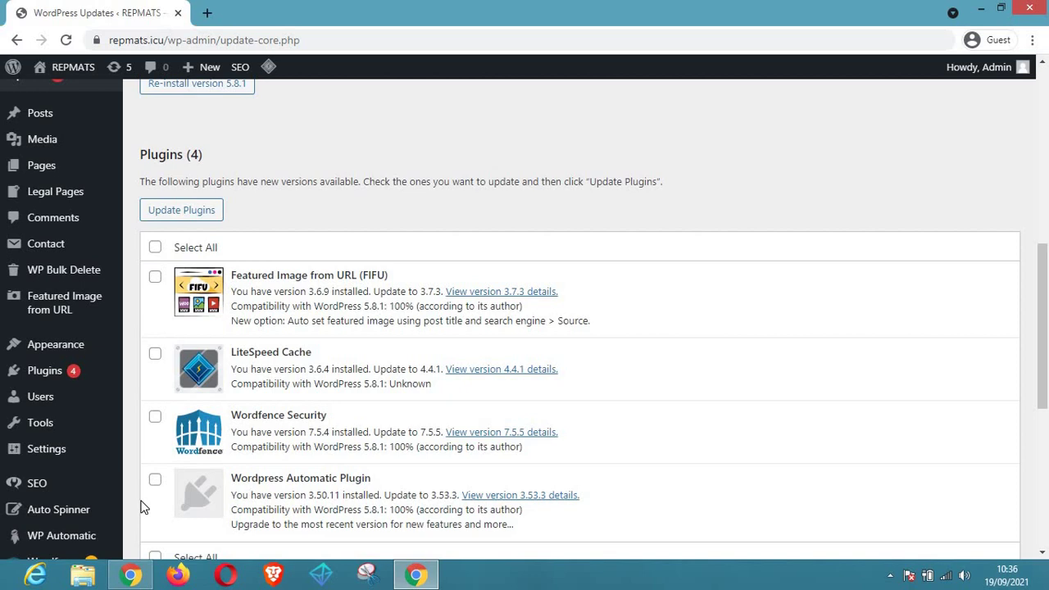
{"action": "left_click", "coordinate": [155, 248]}
{"action": "scroll", "coordinate": [201, 320], "scroll_direction": "down", "scroll_amount": 2}
{"action": "scroll", "coordinate": [246, 311], "scroll_direction": "up", "scroll_amount": 2}
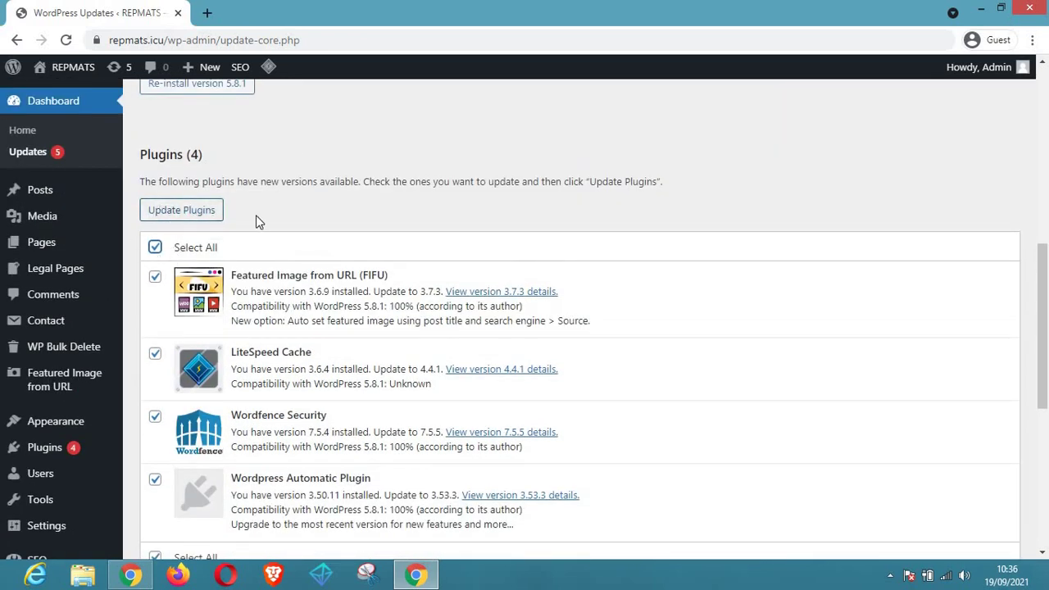
{"action": "left_click", "coordinate": [155, 246]}
Select only the Featured Image from URL (FIFU) plugin for updating and run its update
{"action": "left_click", "coordinate": [155, 353]}
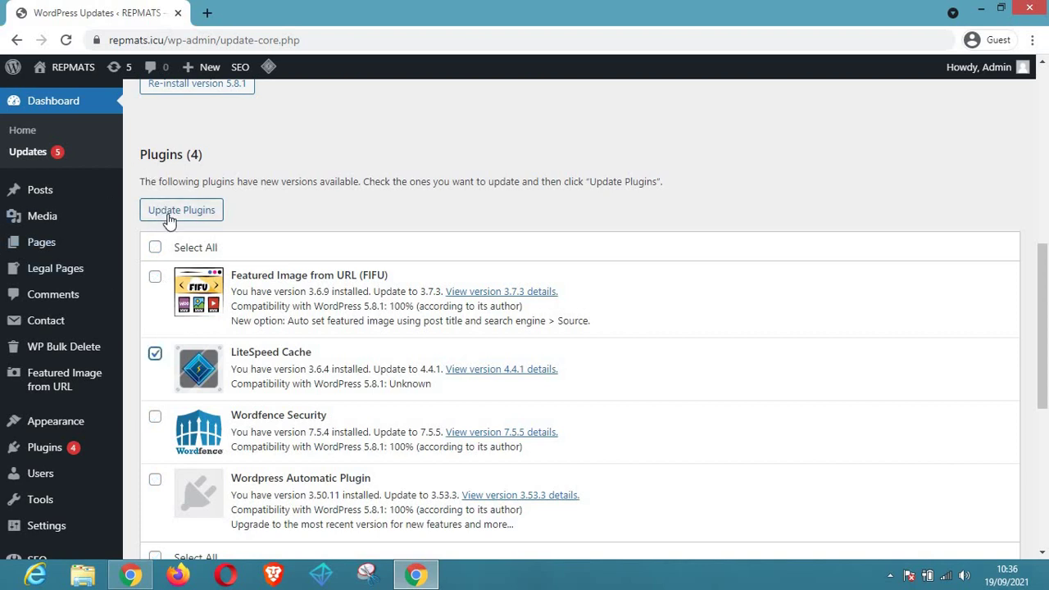
{"action": "left_click", "coordinate": [155, 275]}
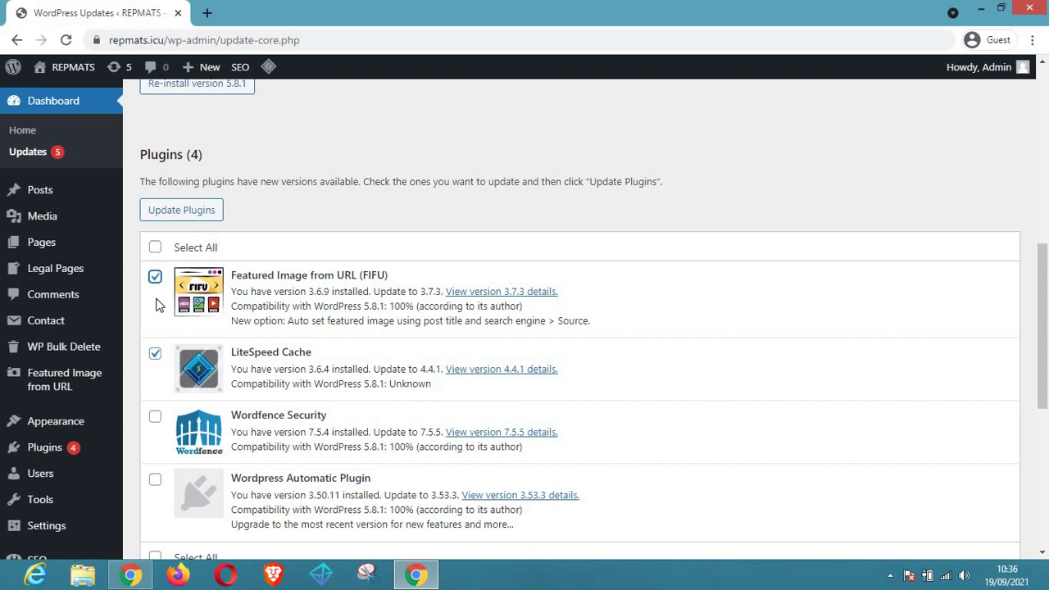
{"action": "left_click", "coordinate": [155, 353]}
{"action": "left_click", "coordinate": [153, 280]}
{"action": "left_click", "coordinate": [156, 278]}
{"action": "left_click", "coordinate": [181, 210]}
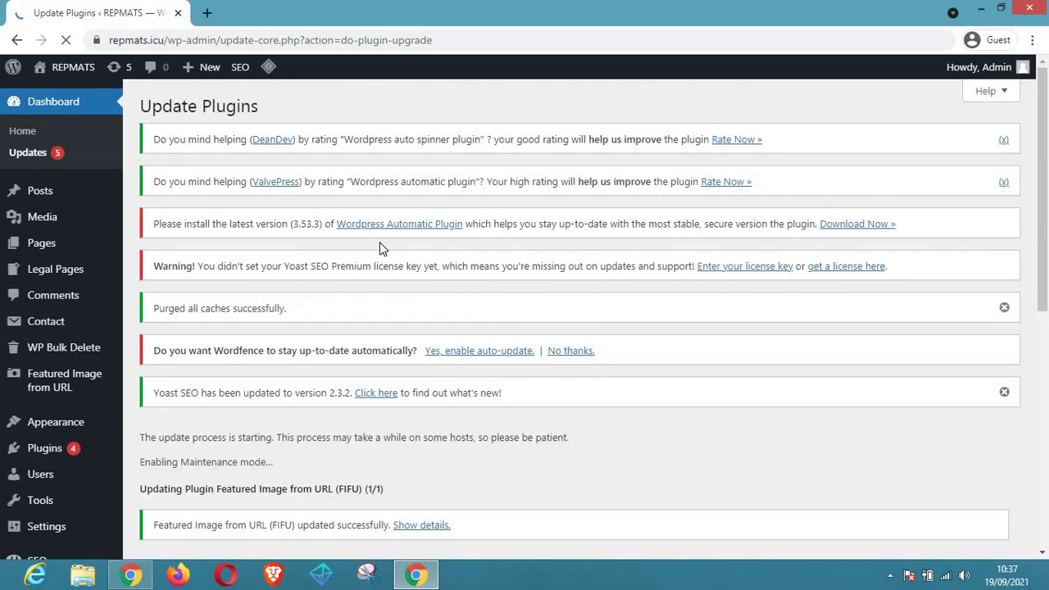
{"action": "scroll", "coordinate": [378, 243], "scroll_direction": "down", "scroll_amount": 4}
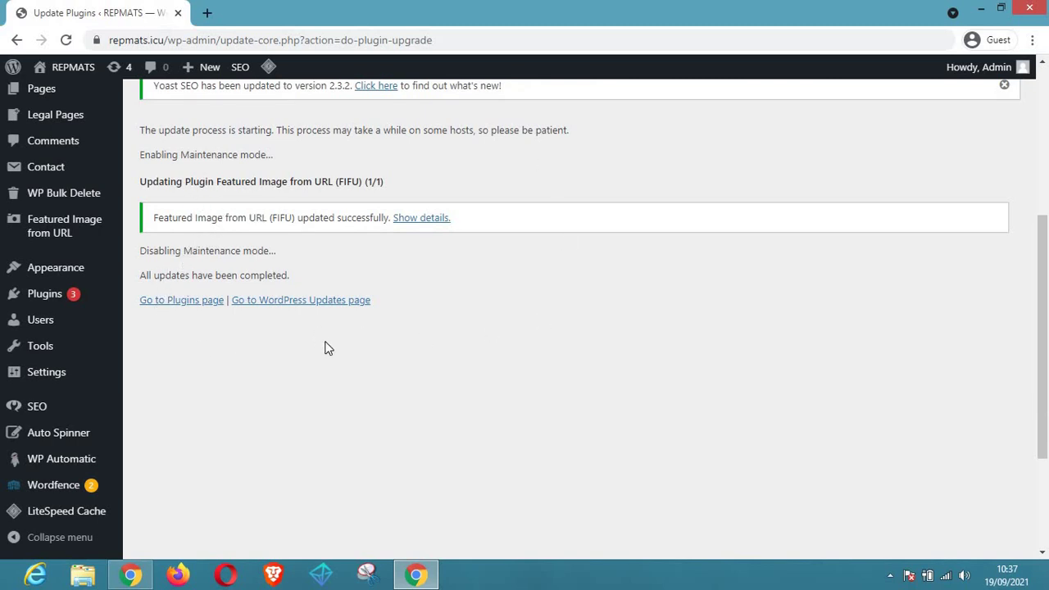
Return to the WordPress Updates page and update the LiteSpeed Cache and Wordfence Security plugins together
{"action": "left_click", "coordinate": [280, 302]}
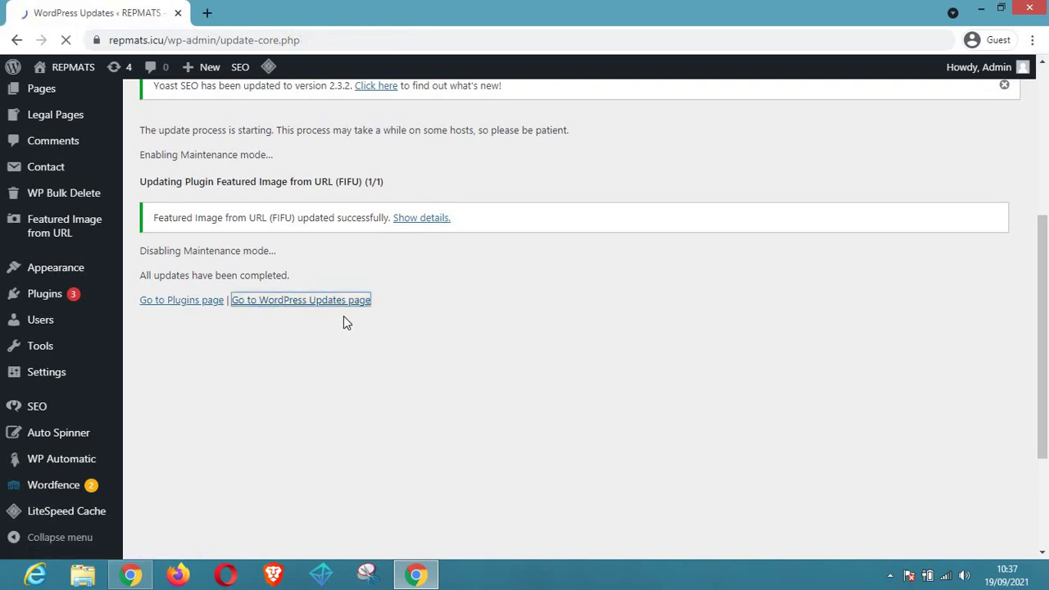
{"action": "scroll", "coordinate": [343, 315], "scroll_direction": "down", "scroll_amount": 8}
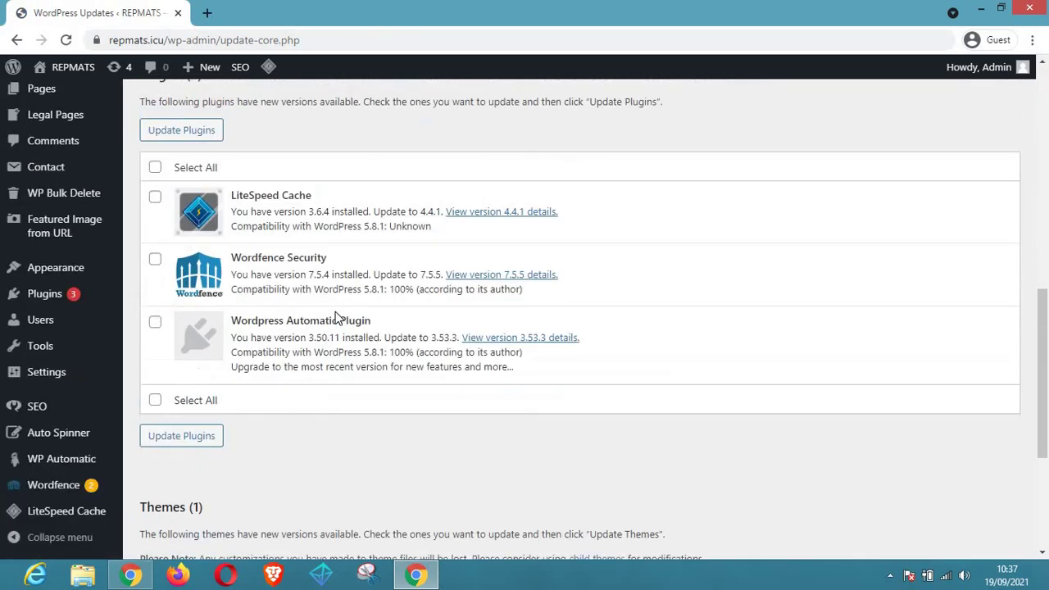
{"action": "scroll", "coordinate": [483, 231], "scroll_direction": "up", "scroll_amount": 3}
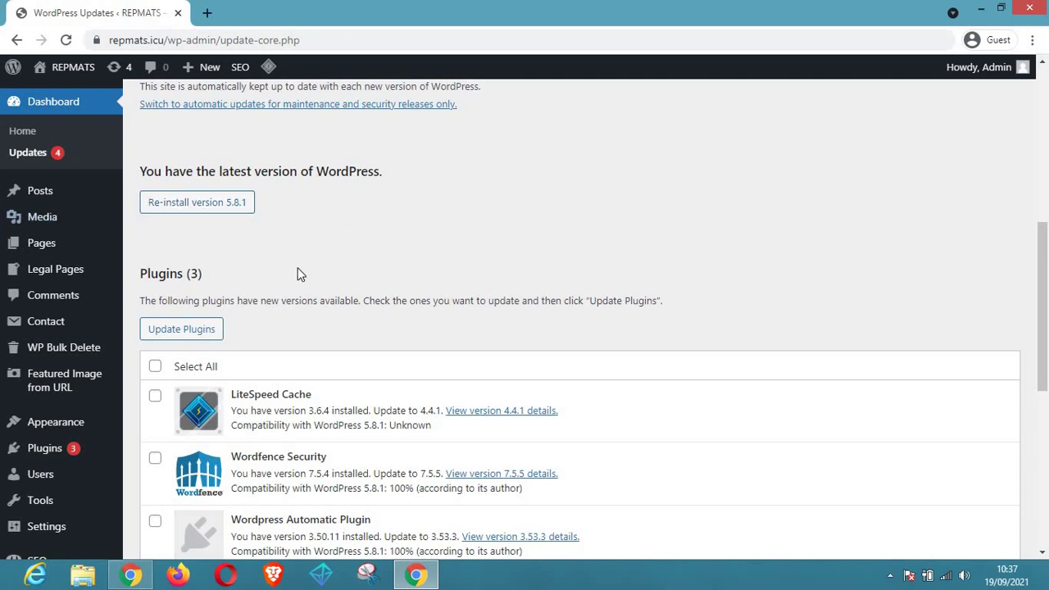
{"action": "scroll", "coordinate": [279, 246], "scroll_direction": "down", "scroll_amount": 2}
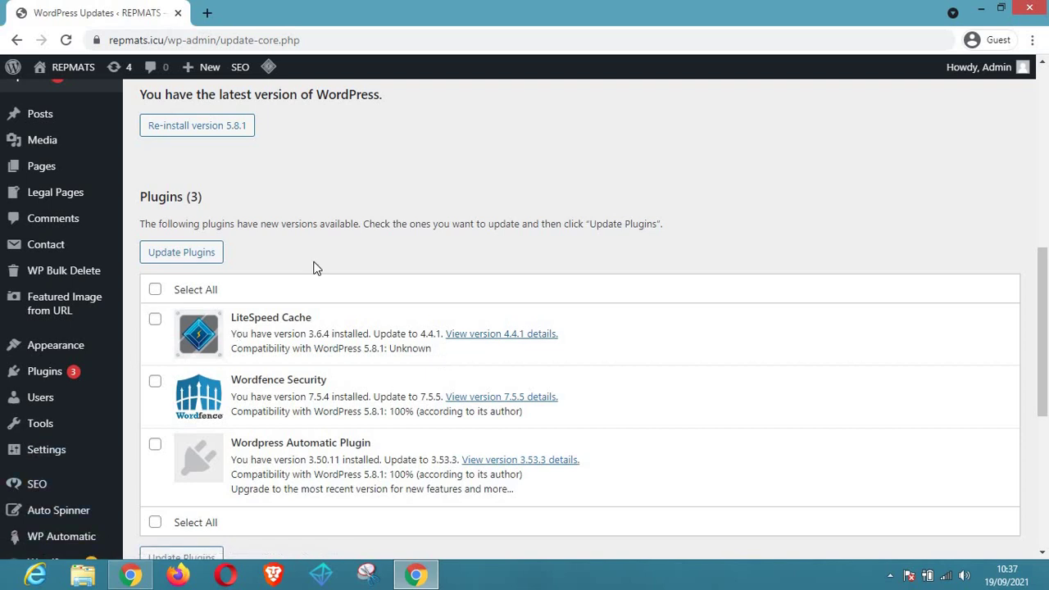
{"action": "scroll", "coordinate": [314, 267], "scroll_direction": "down", "scroll_amount": 2}
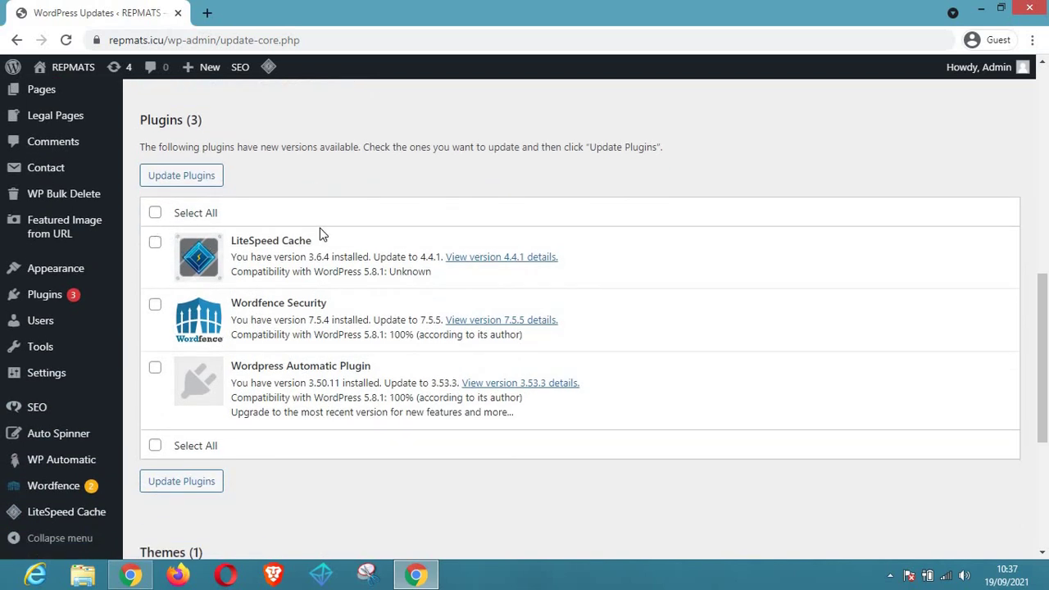
{"action": "scroll", "coordinate": [351, 216], "scroll_direction": "up", "scroll_amount": 2}
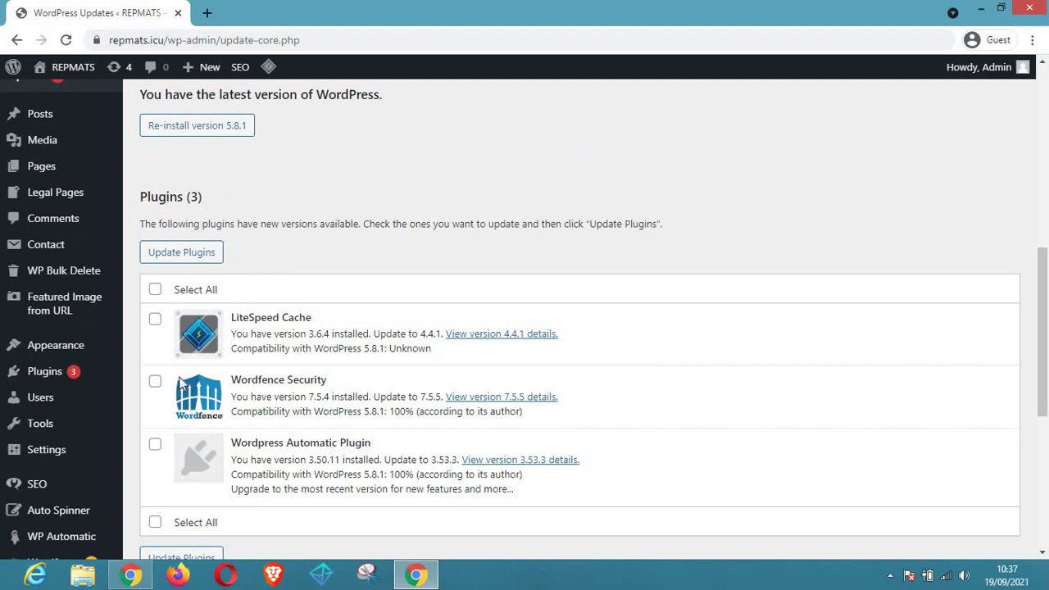
{"action": "left_click", "coordinate": [155, 321]}
{"action": "left_click", "coordinate": [155, 381]}
{"action": "left_click", "coordinate": [182, 256]}
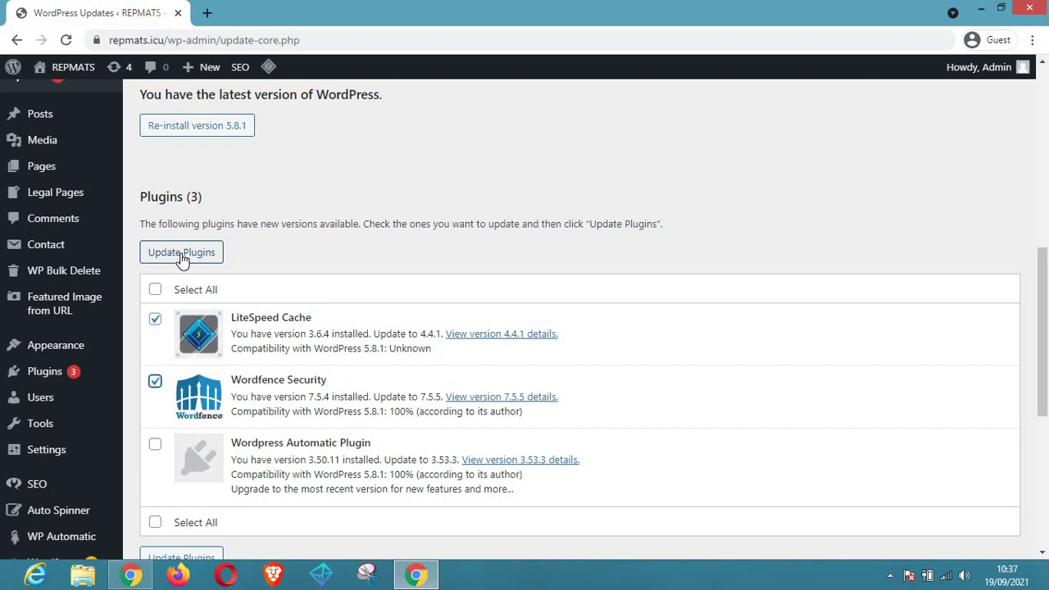
{"action": "left_click", "coordinate": [182, 256]}
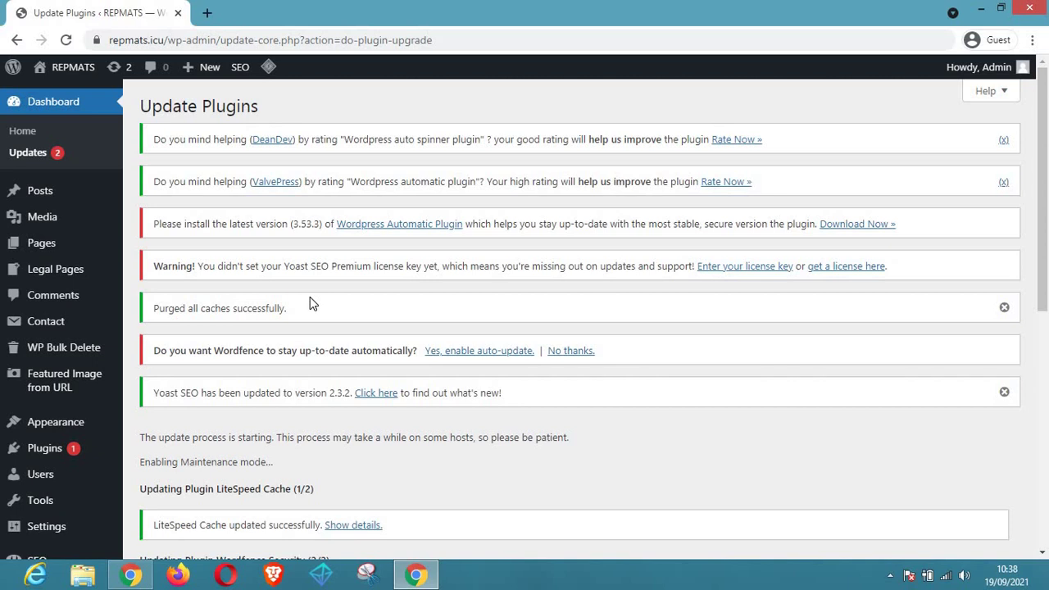
{"action": "scroll", "coordinate": [308, 291], "scroll_direction": "down", "scroll_amount": 4}
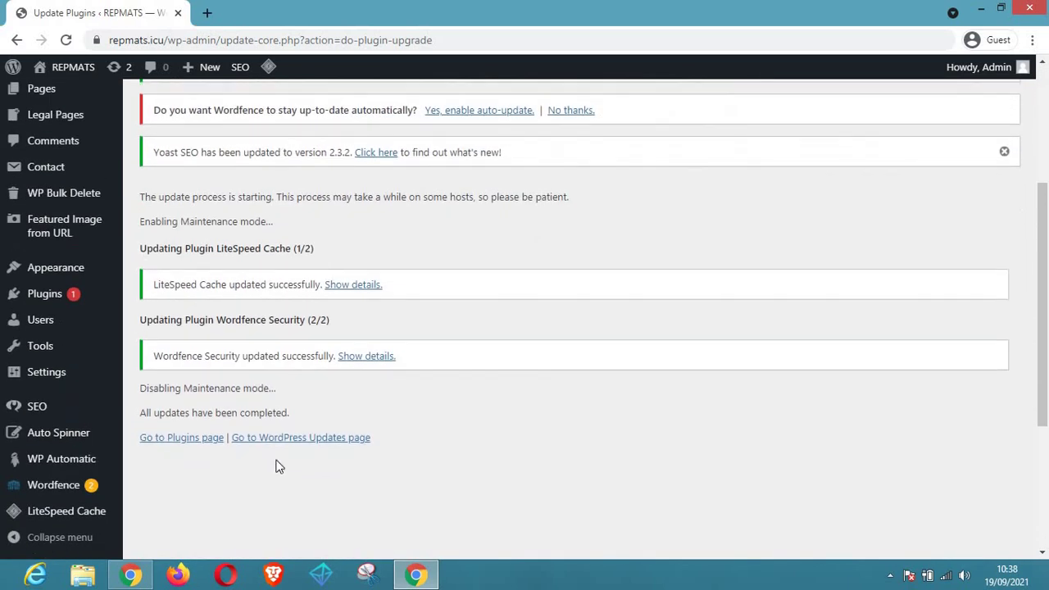
Go back to the WordPress Updates page and review the notices and the remaining plugin and theme updates
{"action": "left_click", "coordinate": [317, 375]}
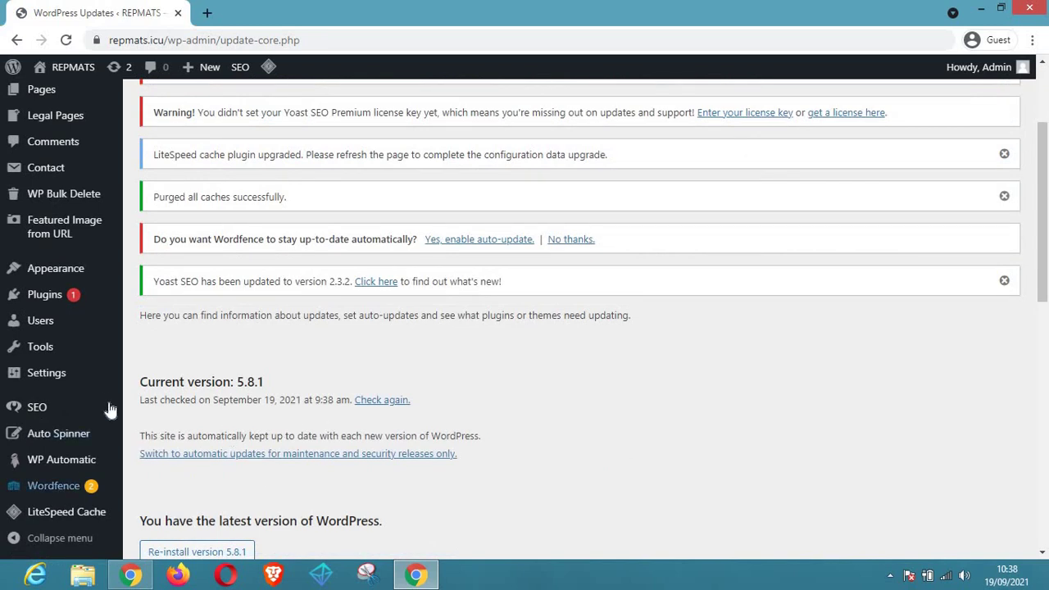
{"action": "scroll", "coordinate": [250, 506], "scroll_direction": "down", "scroll_amount": 1}
{"action": "scroll", "coordinate": [250, 506], "scroll_direction": "down", "scroll_amount": 4}
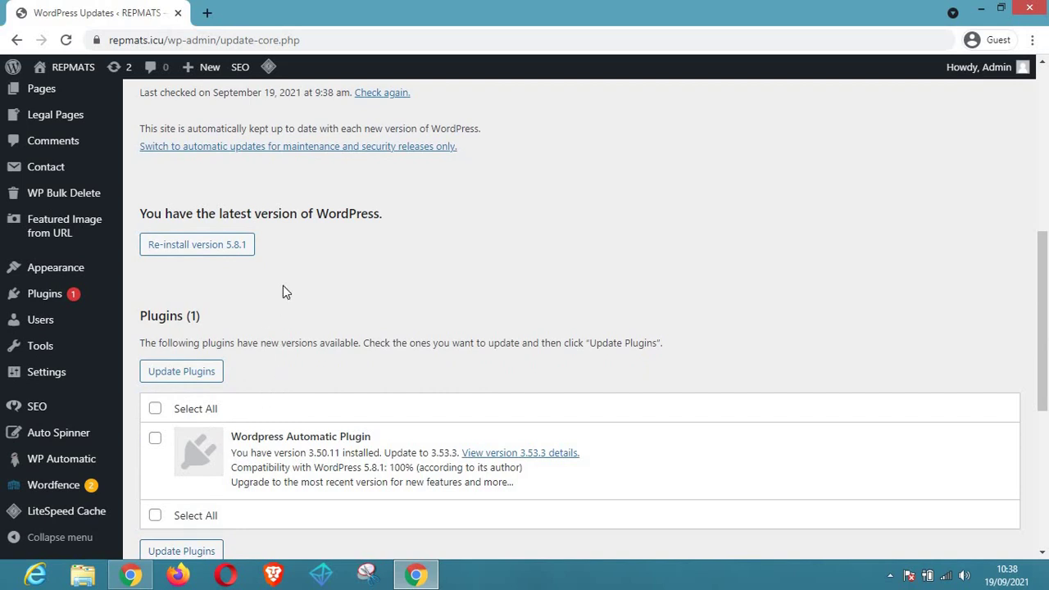
{"action": "scroll", "coordinate": [282, 291], "scroll_direction": "down", "scroll_amount": 3}
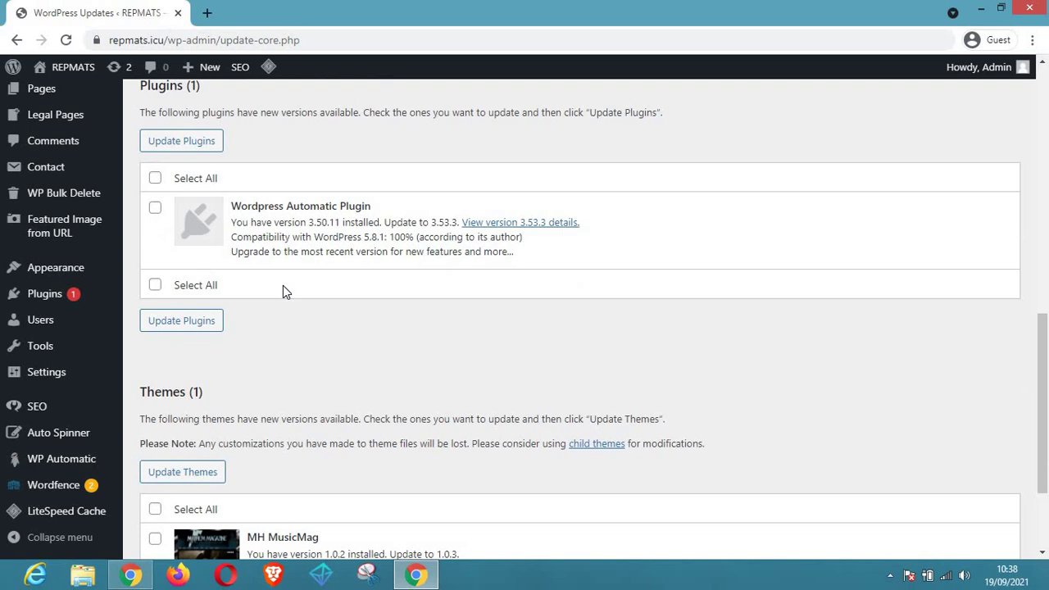
{"action": "scroll", "coordinate": [282, 291], "scroll_direction": "up", "scroll_amount": 4}
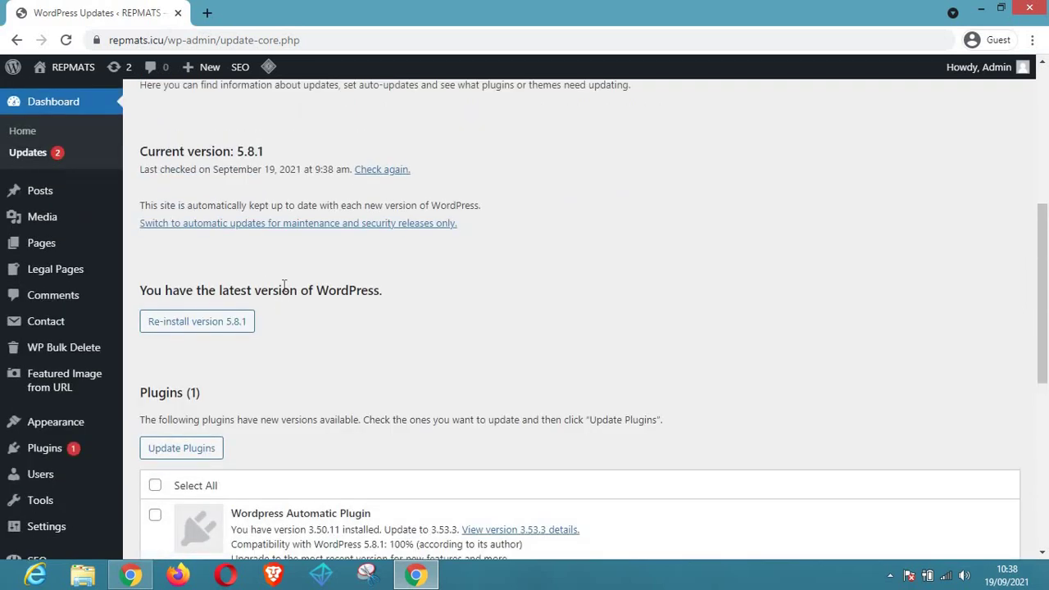
{"action": "scroll", "coordinate": [284, 284], "scroll_direction": "up", "scroll_amount": 5}
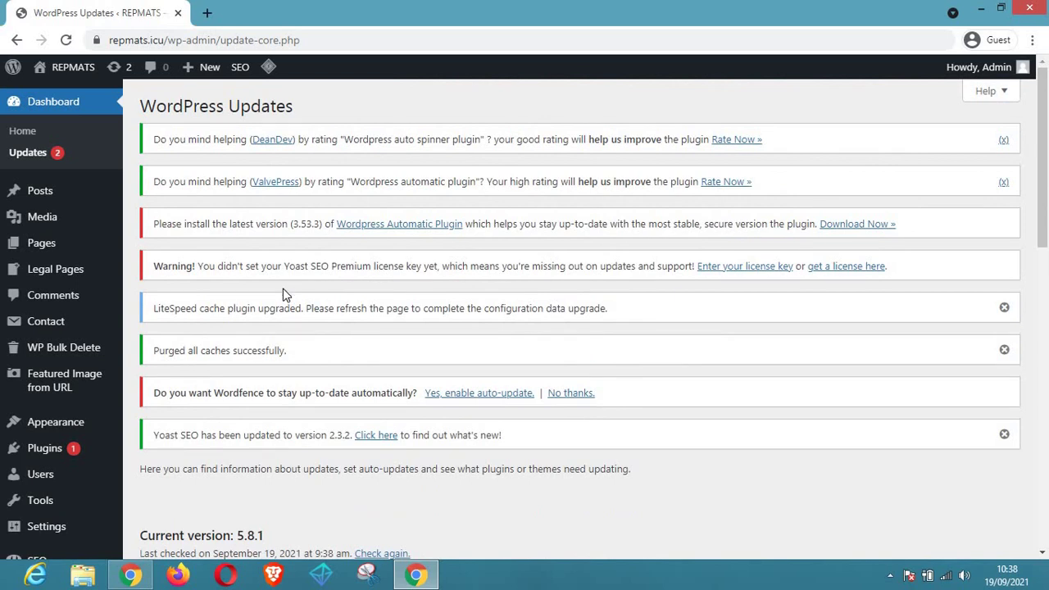
{"action": "scroll", "coordinate": [328, 388], "scroll_direction": "down", "scroll_amount": 3}
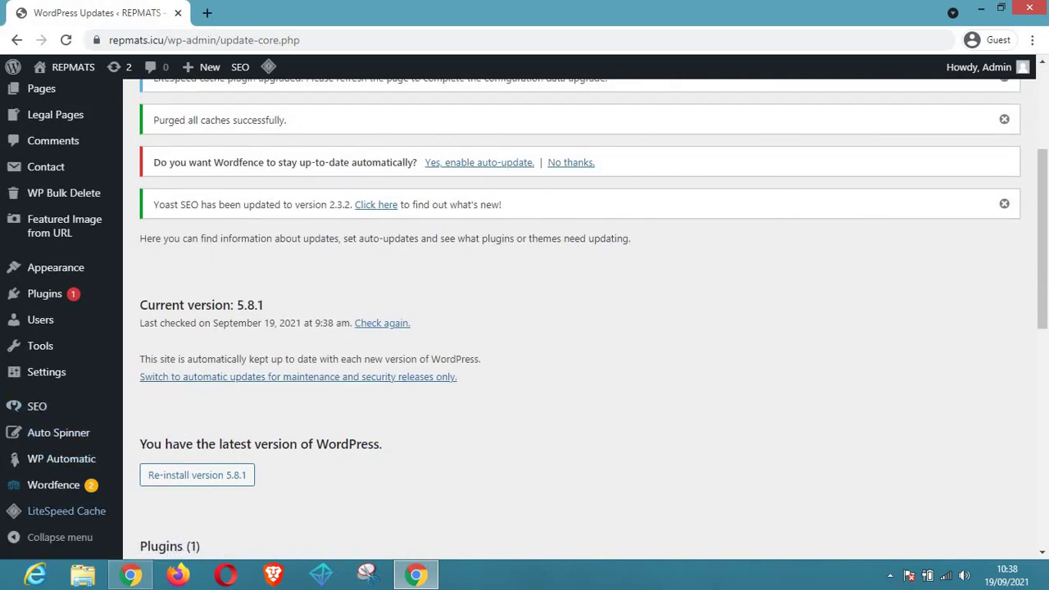
{"action": "scroll", "coordinate": [172, 257], "scroll_direction": "down", "scroll_amount": 2}
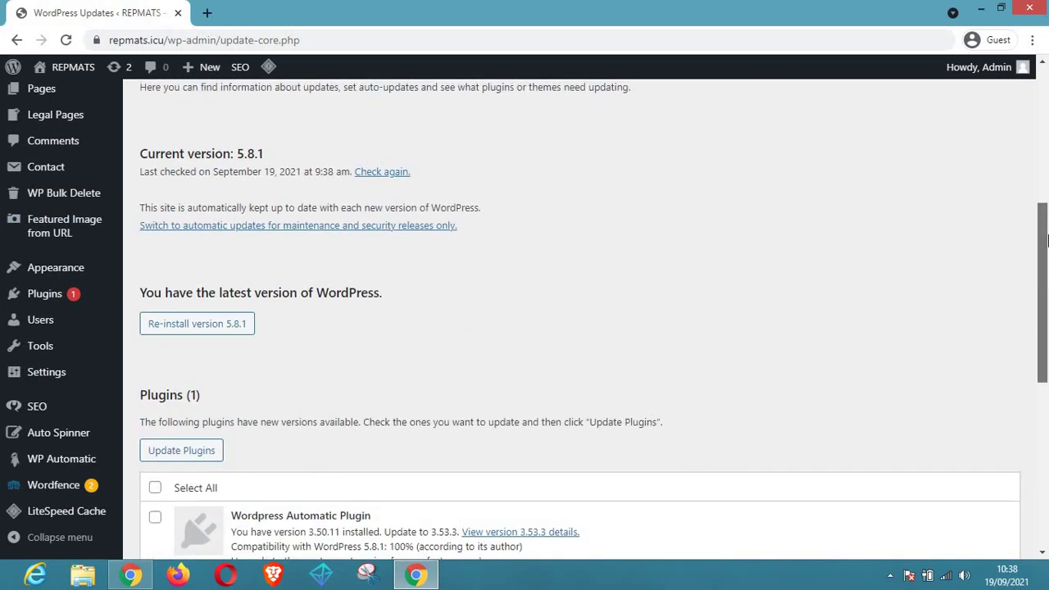
{"action": "scroll", "coordinate": [672, 187], "scroll_direction": "up", "scroll_amount": 5}
{"action": "left_click_drag", "start_coordinate": [1042, 221], "coordinate": [1047, 110]}
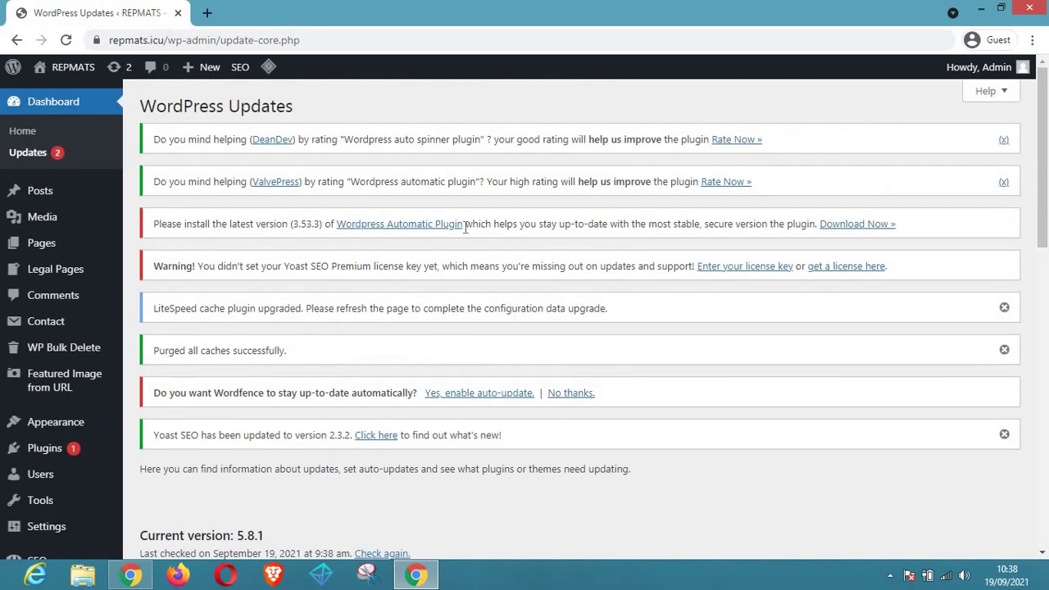